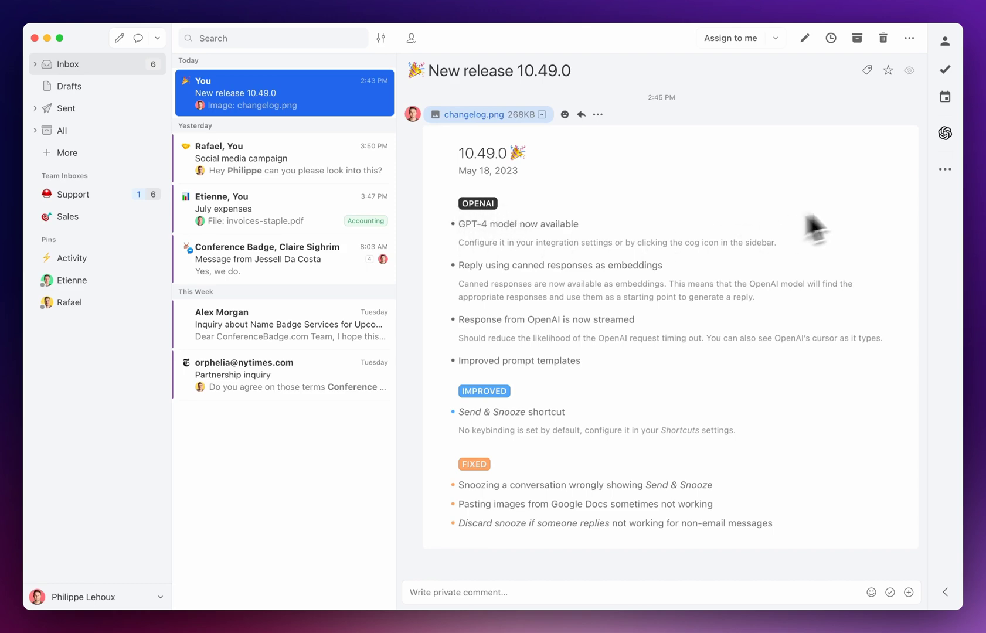
Open the OpenAI assistant beside the 10.49.0 changelog and confirm gpt-4 as its model
{"action": "left_click", "coordinate": [944, 134]}
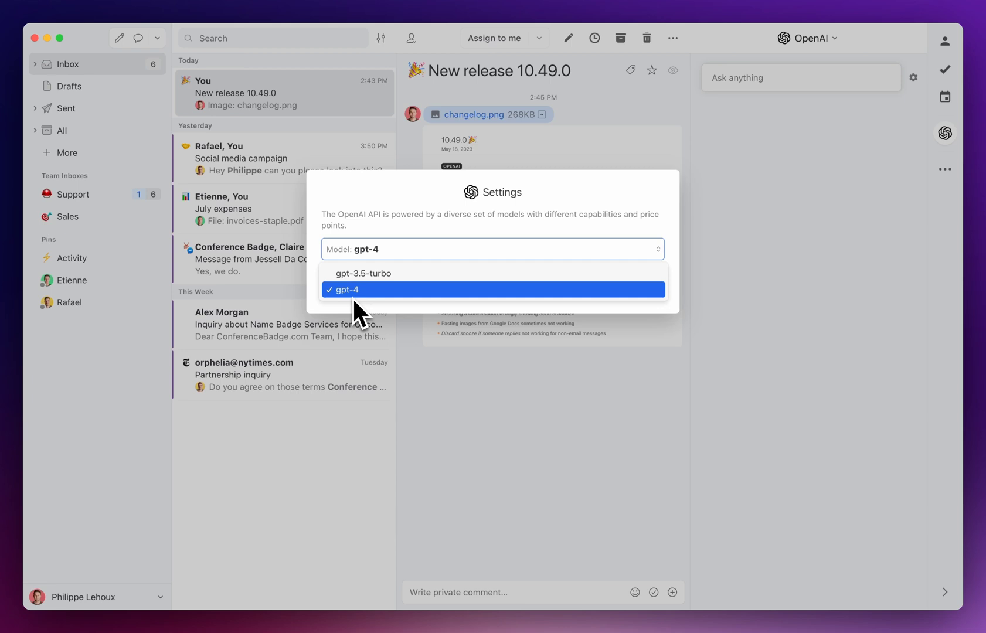
{"action": "left_click", "coordinate": [361, 247]}
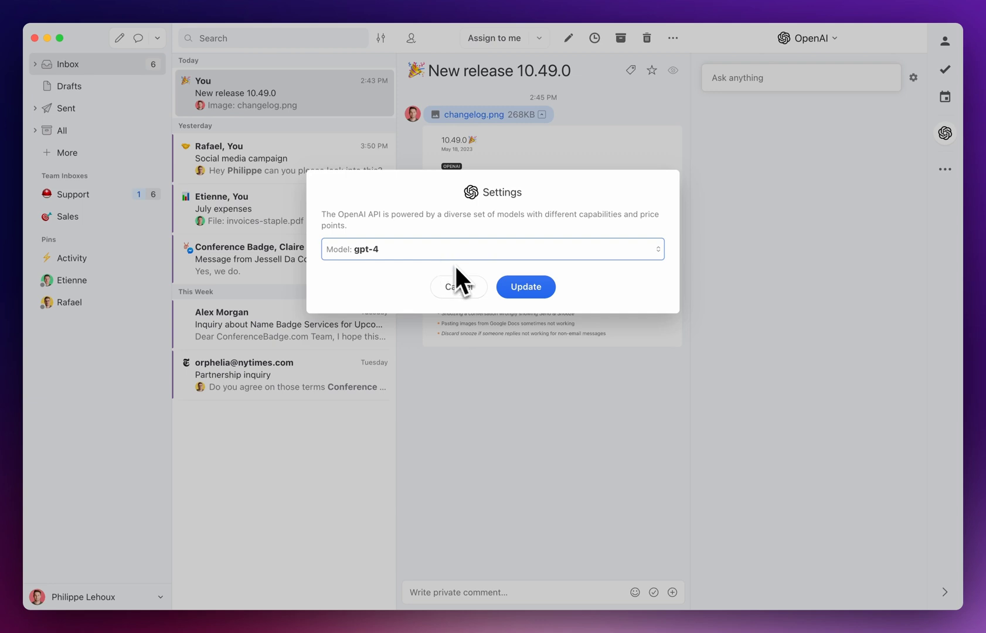
{"action": "left_click", "coordinate": [467, 284]}
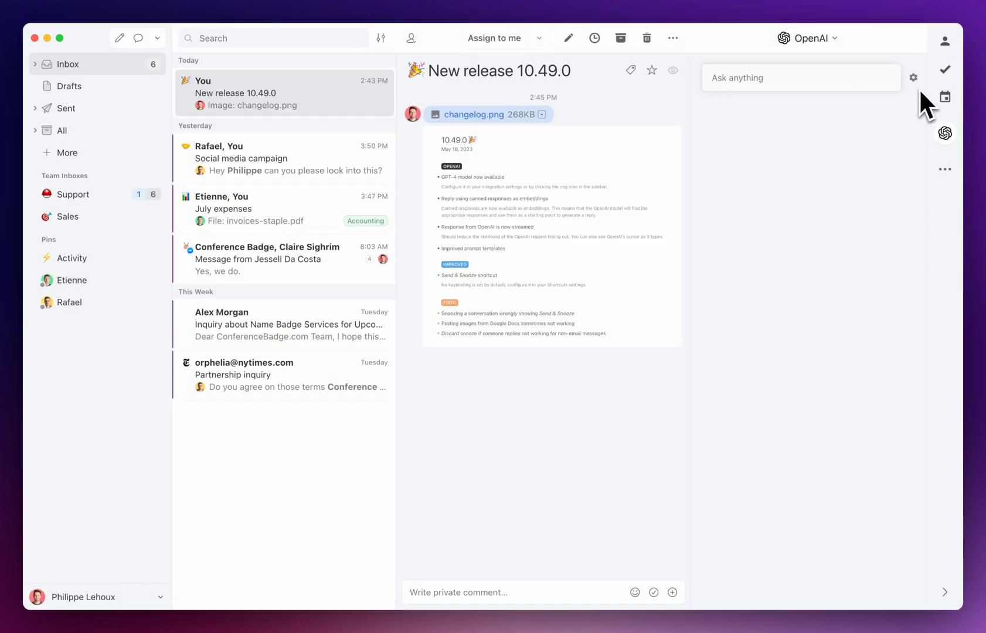
{"action": "left_click", "coordinate": [913, 78]}
{"action": "left_click", "coordinate": [478, 259]}
{"action": "left_click", "coordinate": [455, 287]}
{"action": "left_click", "coordinate": [530, 287]}
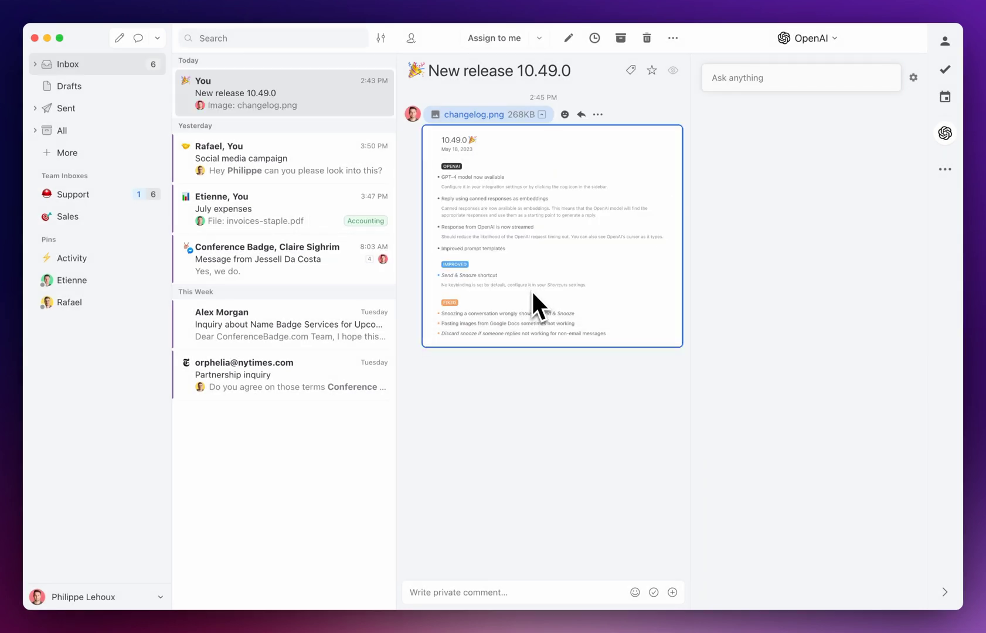
Close the OpenAI assistant panel so the changelog image fills the reading pane
{"action": "left_click", "coordinate": [943, 139]}
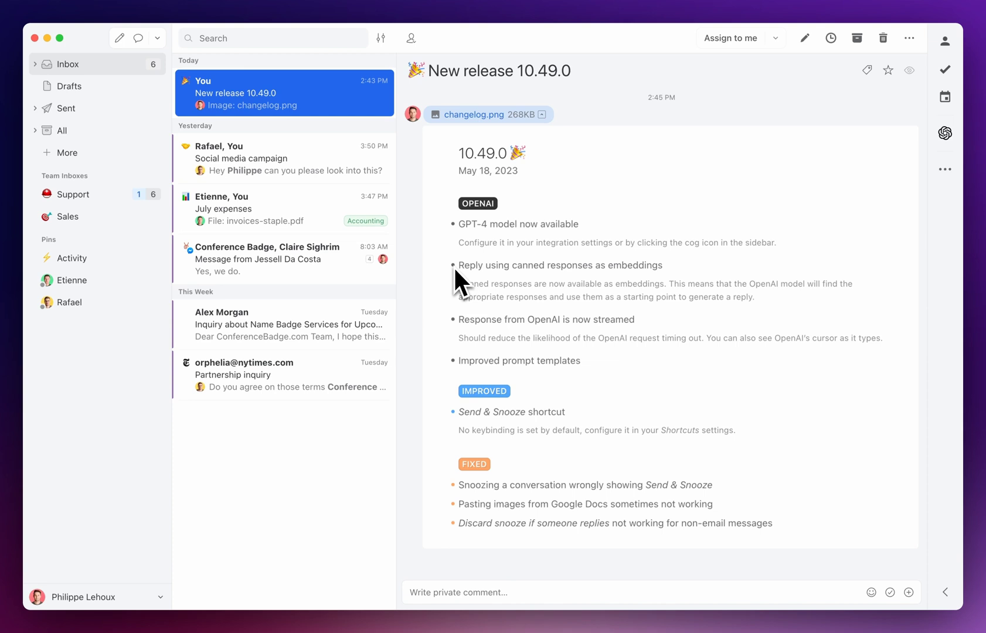
{"action": "mouse_move", "coordinate": [493, 293]}
{"action": "key", "text": "super+shift+r"}
{"action": "left_click", "coordinate": [334, 105]}
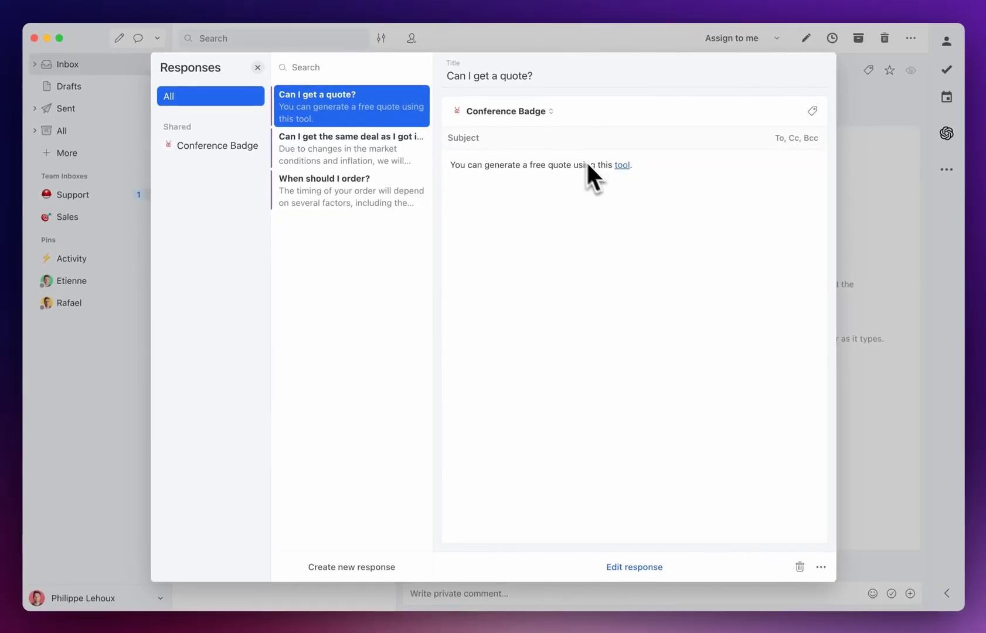
{"action": "key", "text": "Down"}
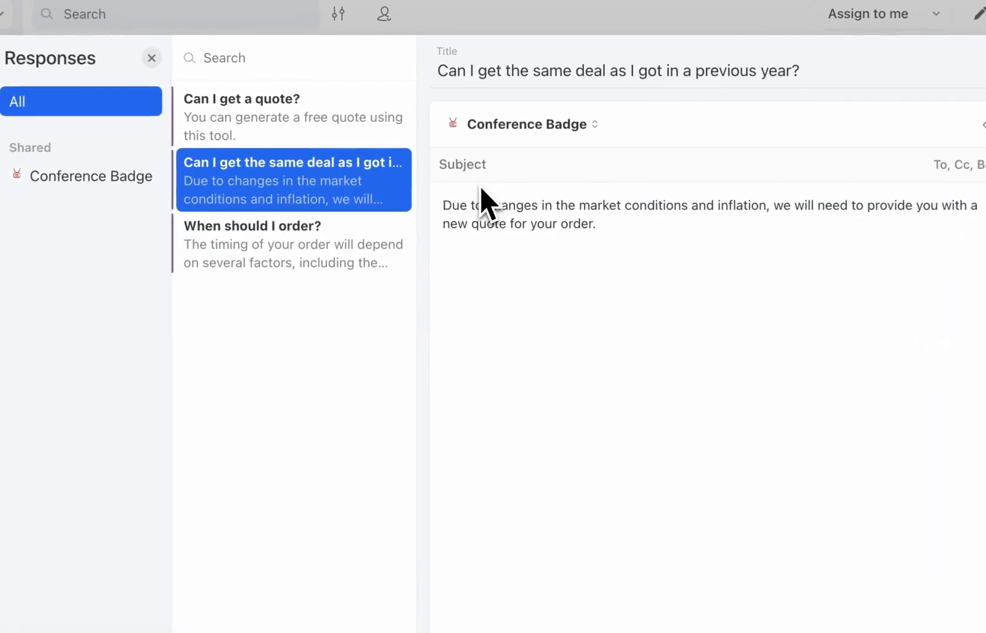
{"action": "left_click_drag", "start_coordinate": [579, 205], "coordinate": [472, 205]}
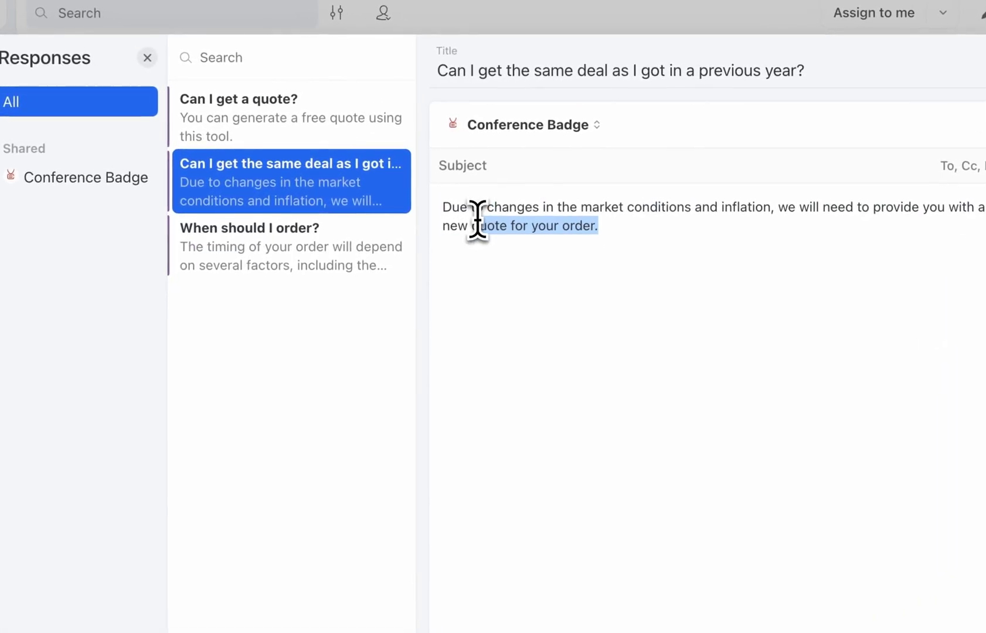
{"action": "left_click", "coordinate": [341, 235]}
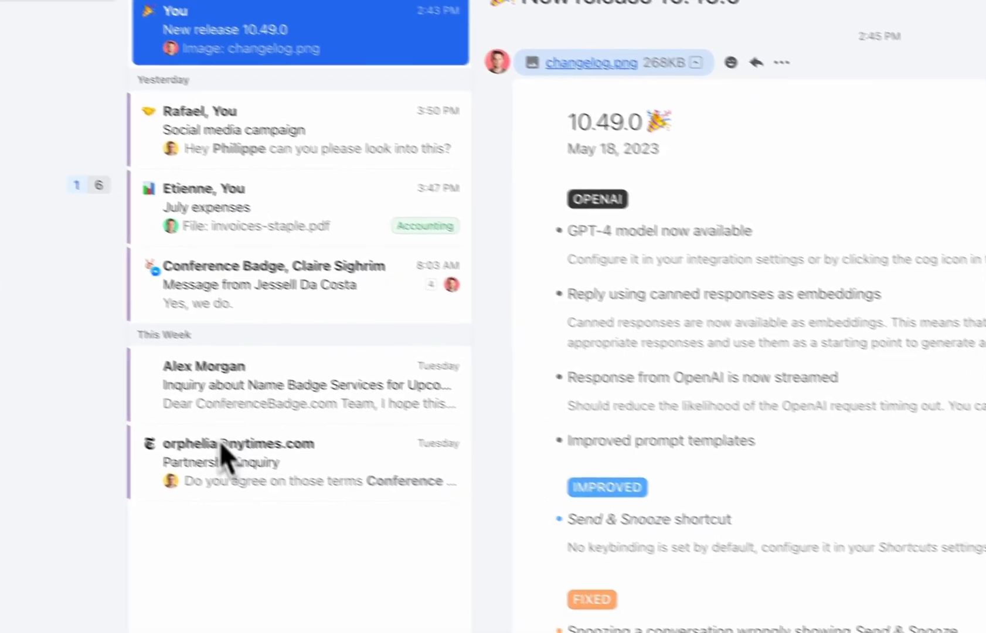
Draft an AI reply to the Partnership inquiry generated from the canned responses
{"action": "left_click", "coordinate": [189, 444]}
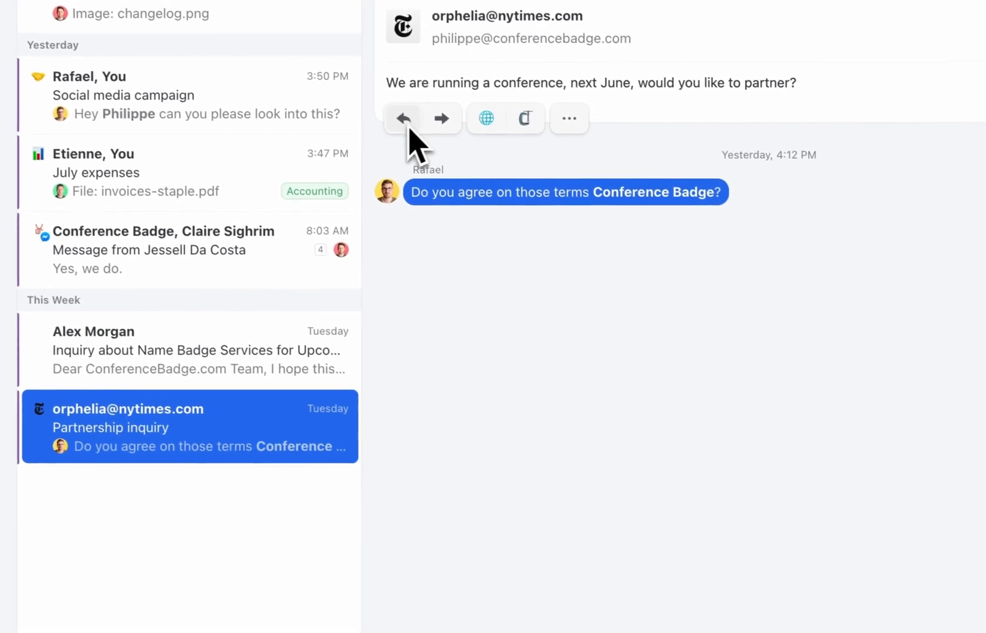
{"action": "left_click", "coordinate": [409, 127]}
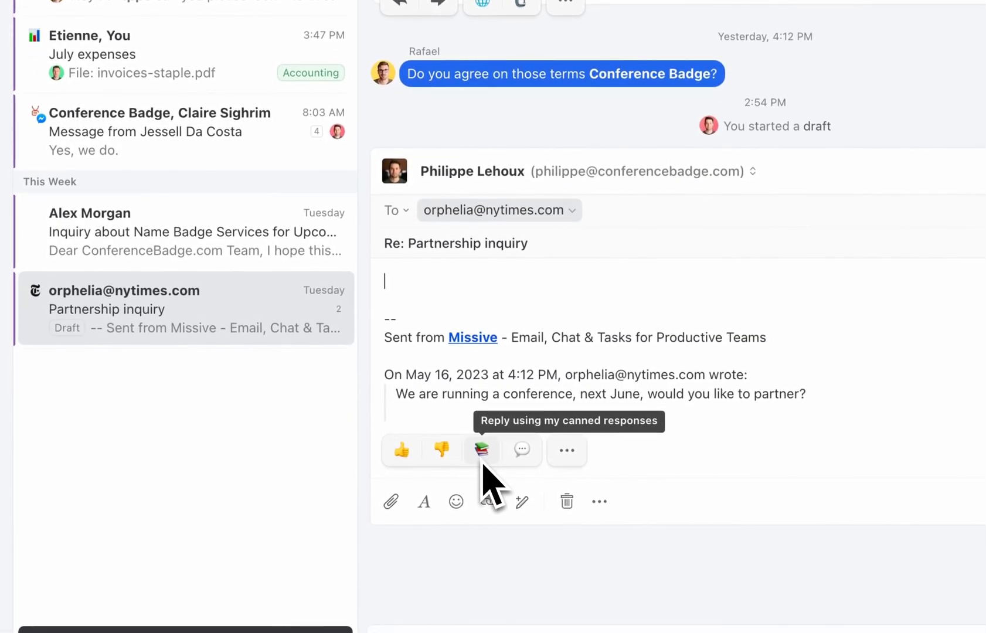
{"action": "left_click", "coordinate": [483, 463]}
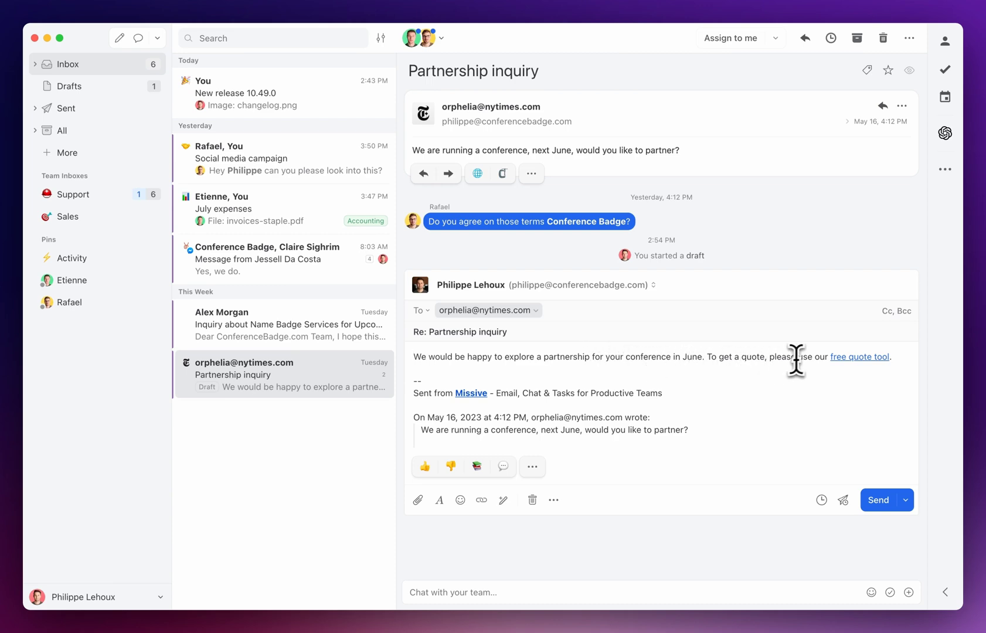
Compare the draft's free quote tool link with the 'Can I get a quote?' response's tool link
{"action": "left_click", "coordinate": [868, 355]}
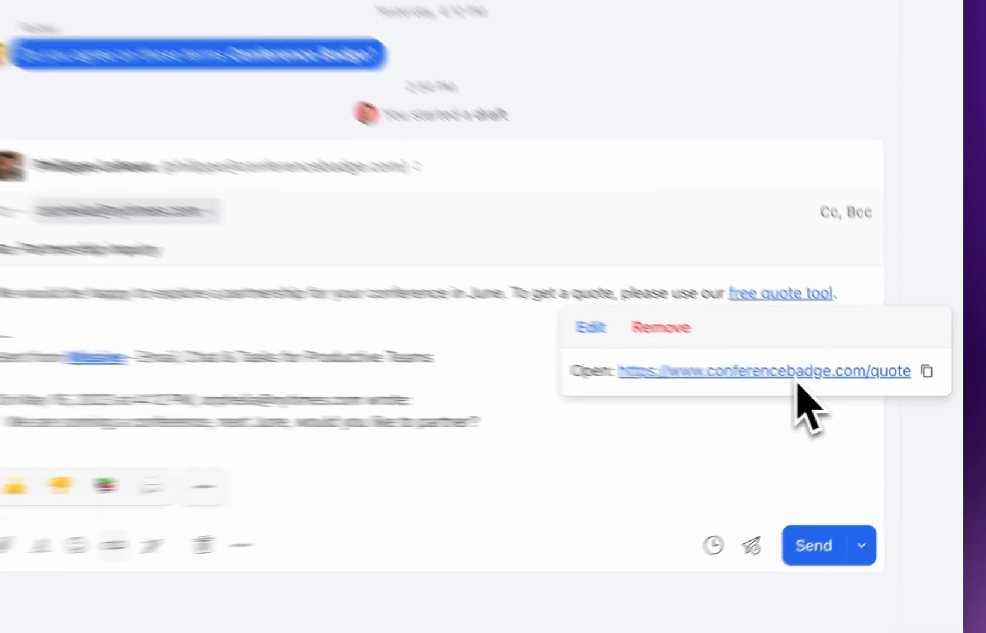
{"action": "key", "text": "super+shift+r"}
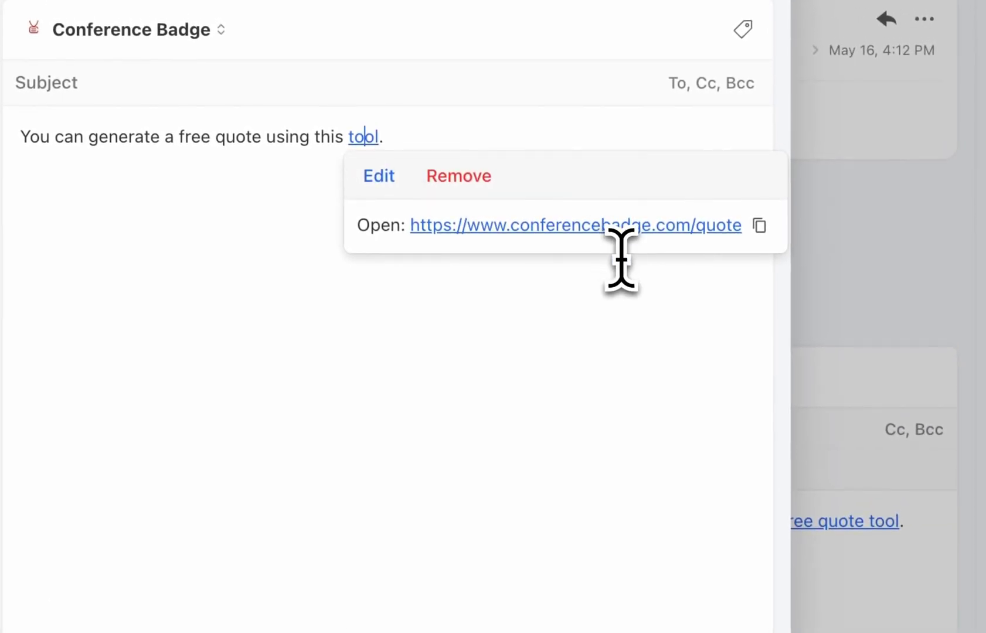
{"action": "left_click", "coordinate": [618, 308]}
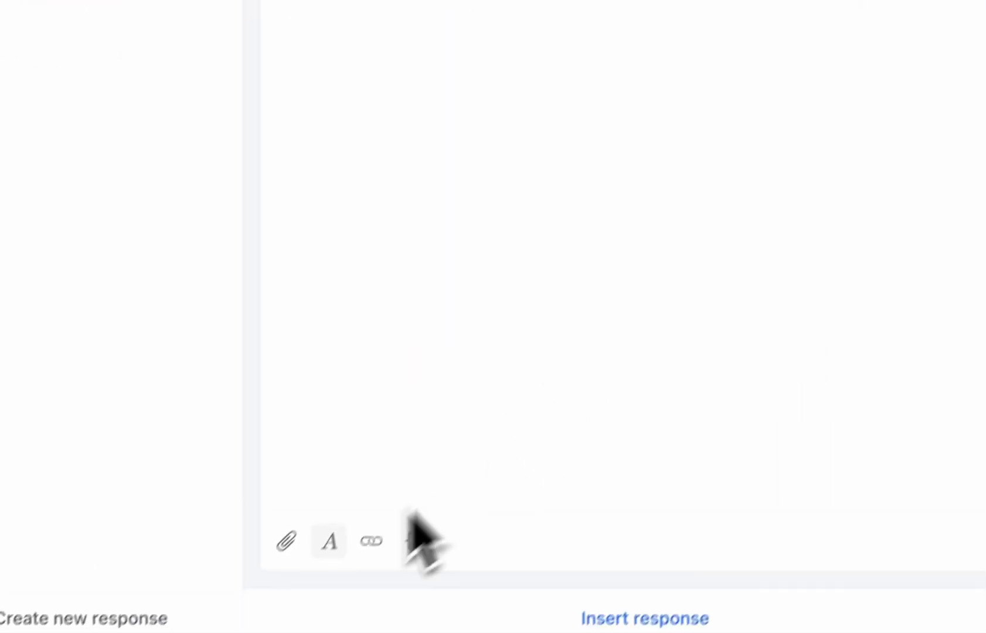
{"action": "left_click", "coordinate": [331, 540]}
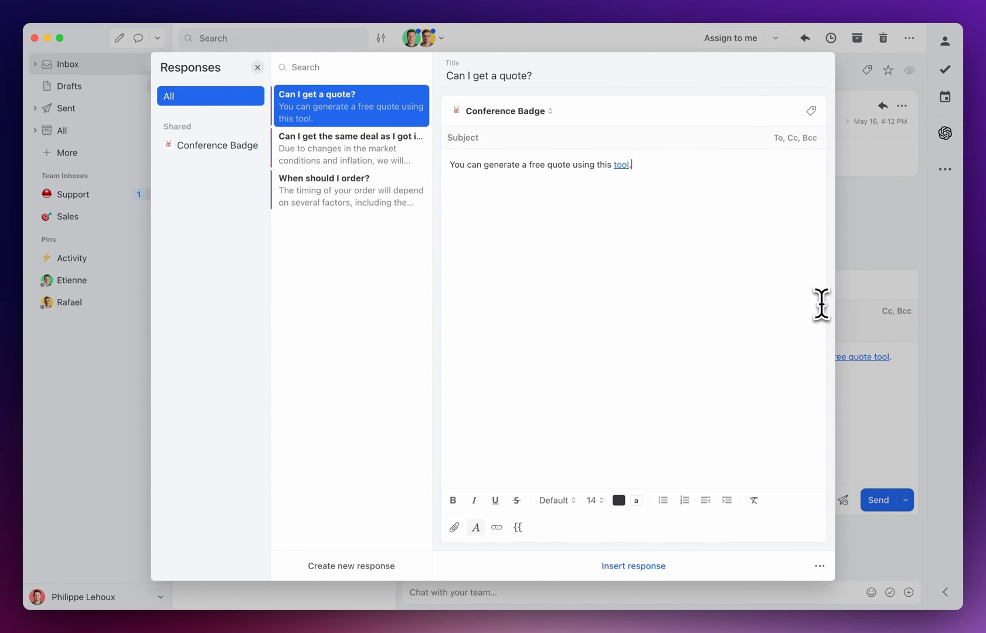
{"action": "left_click", "coordinate": [914, 315]}
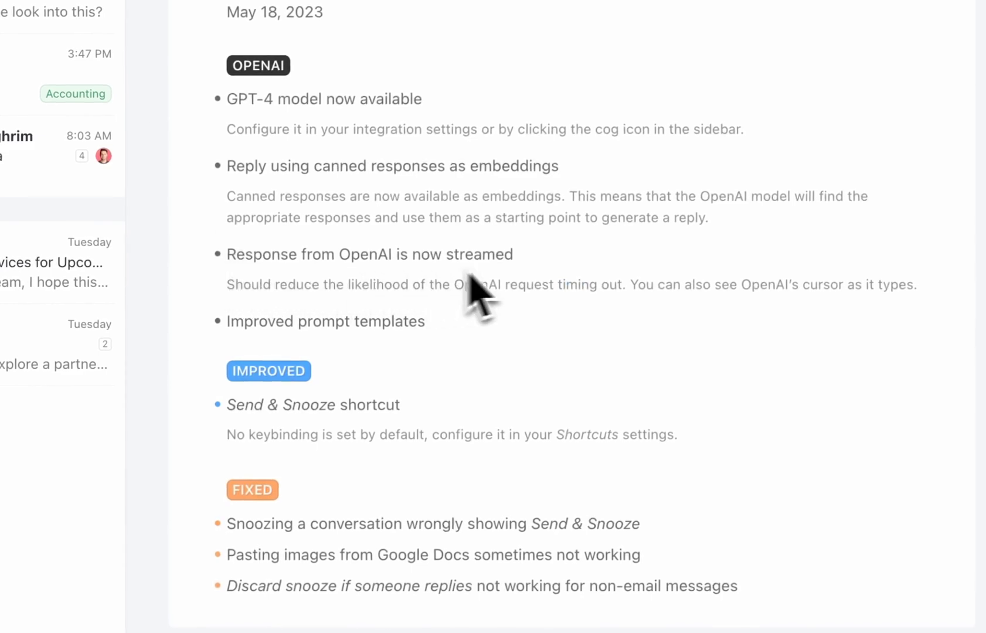
{"action": "left_click", "coordinate": [263, 323]}
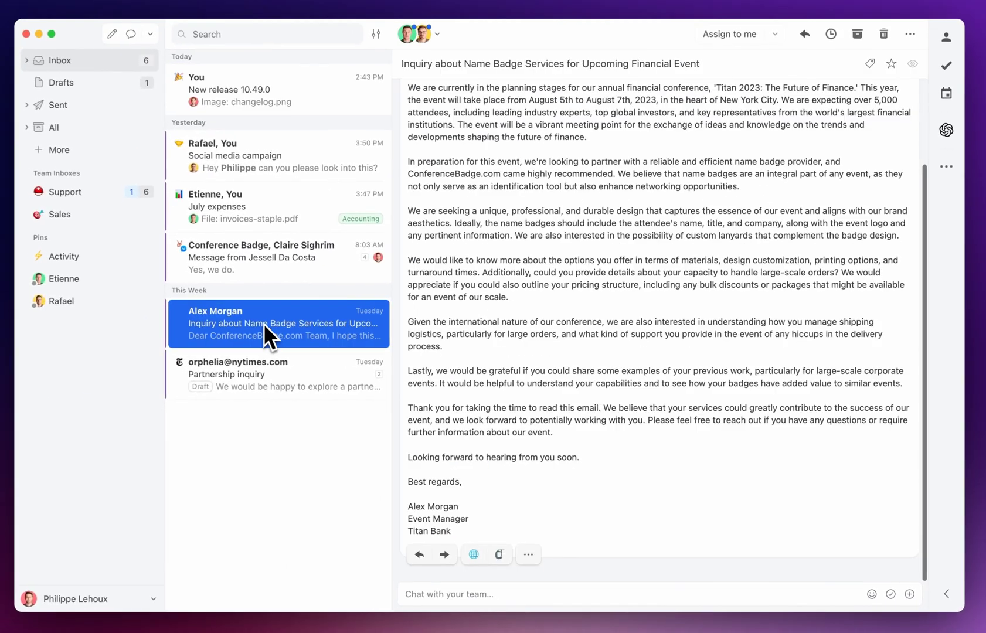
{"action": "scroll", "coordinate": [537, 283], "scroll_direction": "up", "scroll_amount": 5}
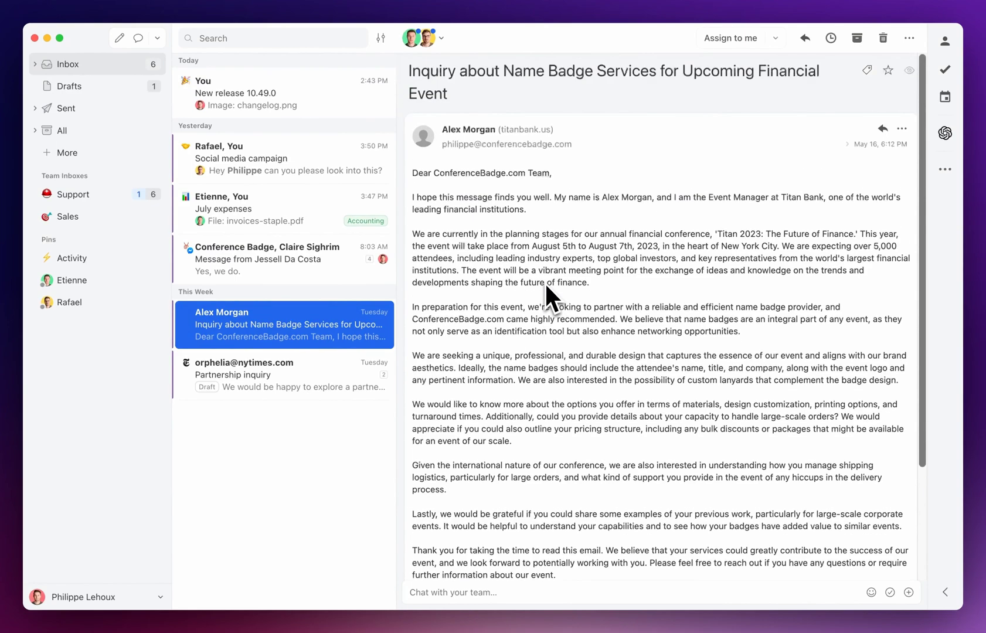
{"action": "scroll", "coordinate": [545, 286], "scroll_direction": "down", "scroll_amount": 5}
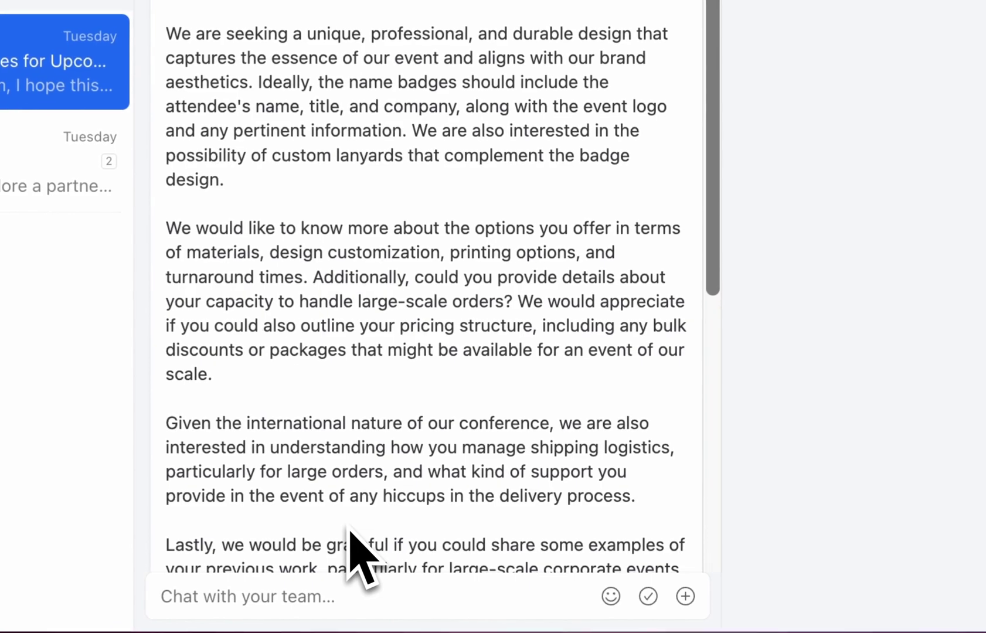
{"action": "left_click", "coordinate": [384, 530]}
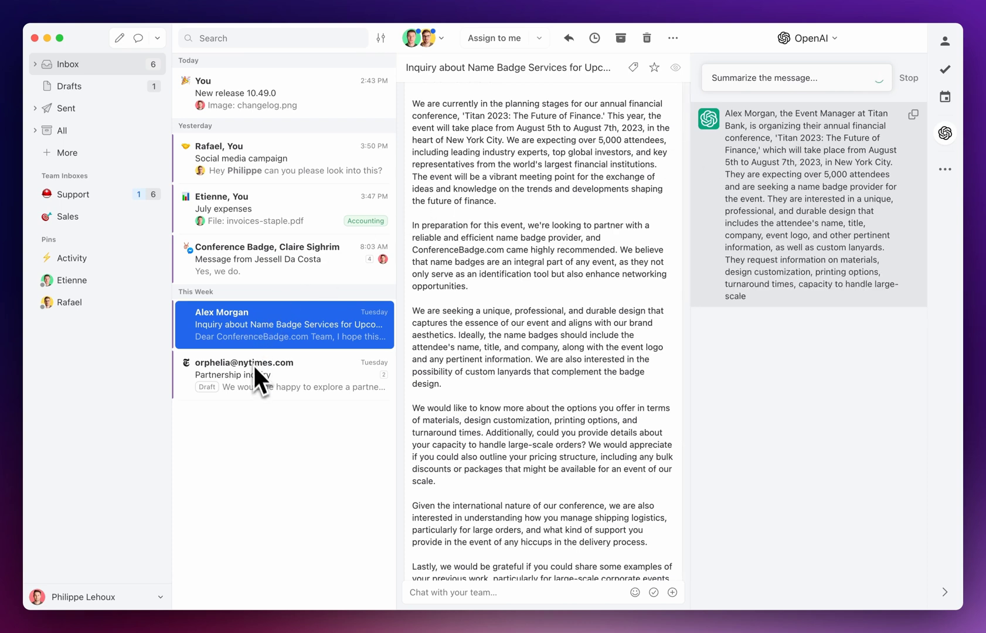
Return to the Partnership inquiry draft, stopping and closing the OpenAI summary
{"action": "left_click", "coordinate": [271, 369]}
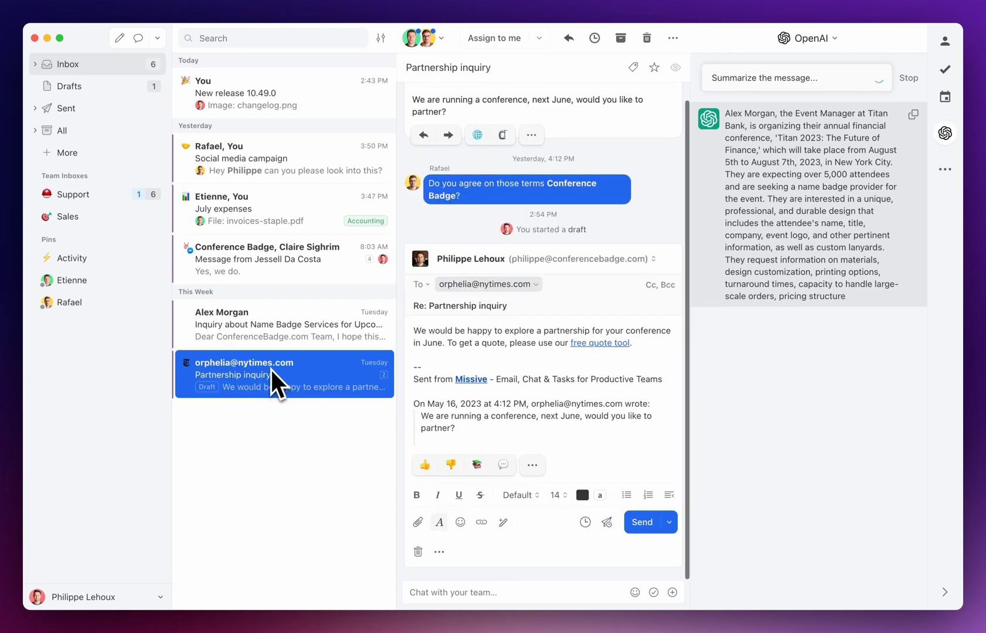
{"action": "left_click", "coordinate": [909, 78]}
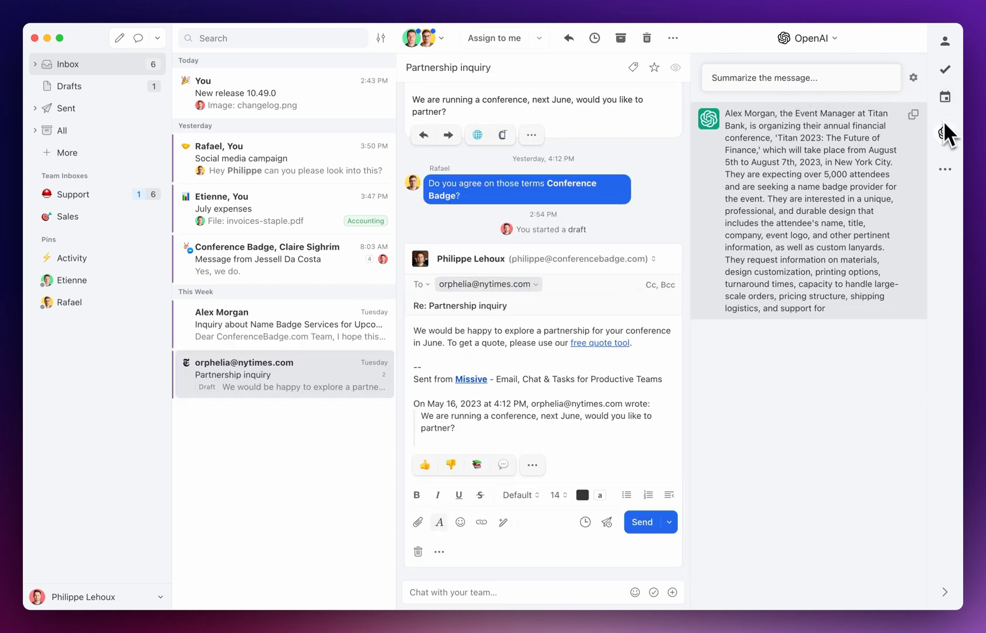
{"action": "left_click", "coordinate": [944, 133]}
Rewrite the reply sentence with the prompt 'Improve [selection] make it longer and more professional.'
{"action": "left_click_drag", "start_coordinate": [893, 357], "coordinate": [363, 371]}
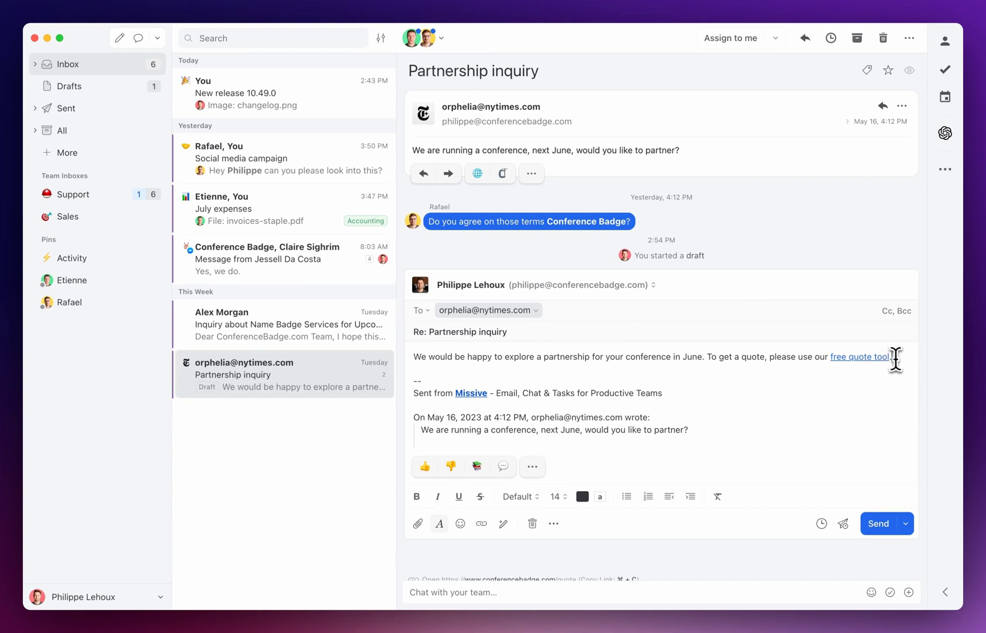
{"action": "left_click", "coordinate": [501, 467]}
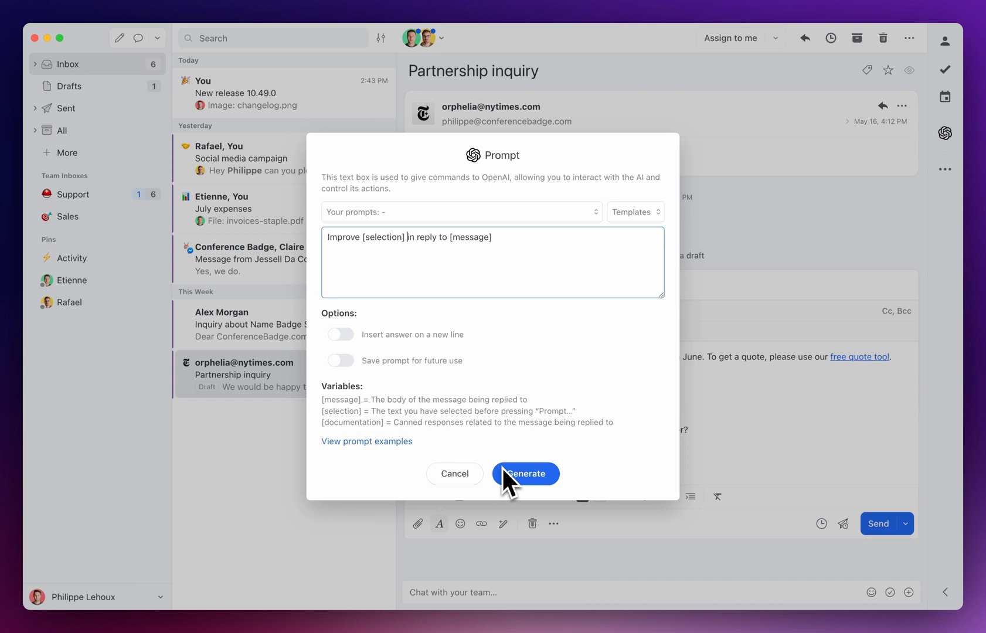
{"action": "key", "text": "shift+End"}
{"action": "type", "text": "make"}
{"action": "type", "text": "ore p"}
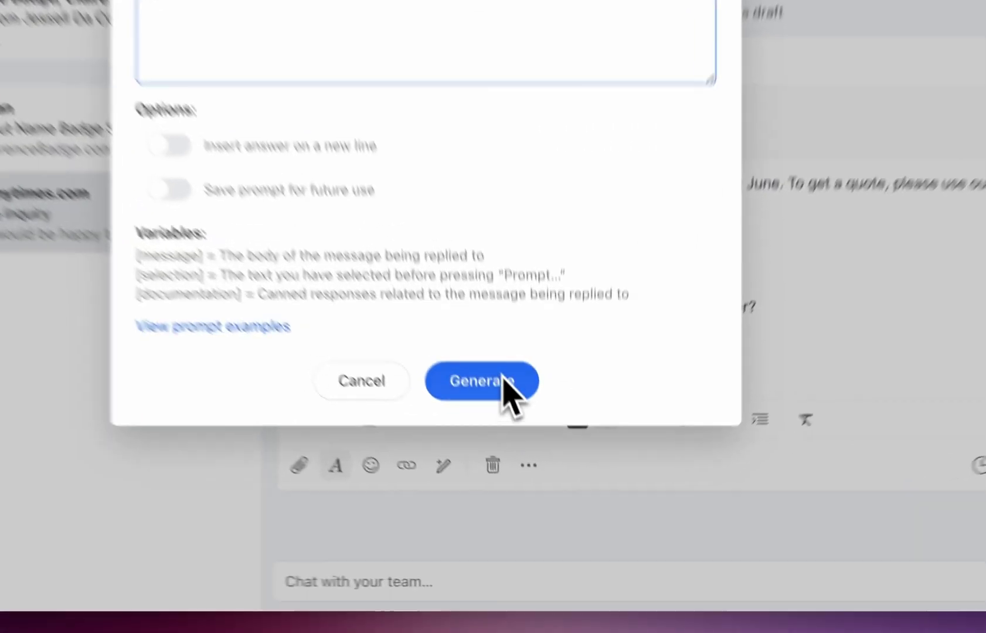
{"action": "left_click", "coordinate": [506, 472]}
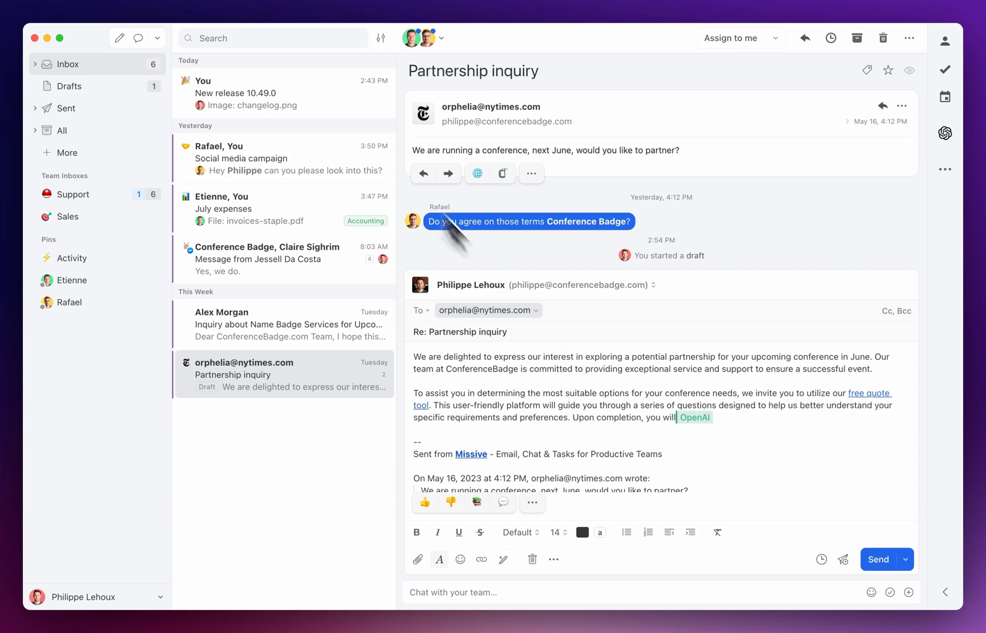
{"action": "left_click", "coordinate": [326, 106]}
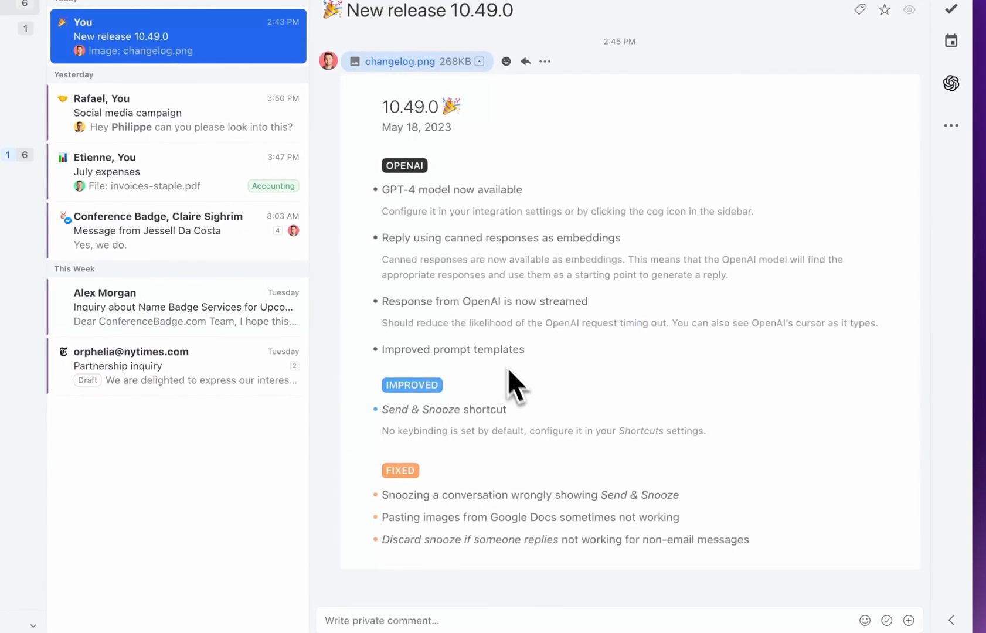
{"action": "mouse_move", "coordinate": [488, 114]}
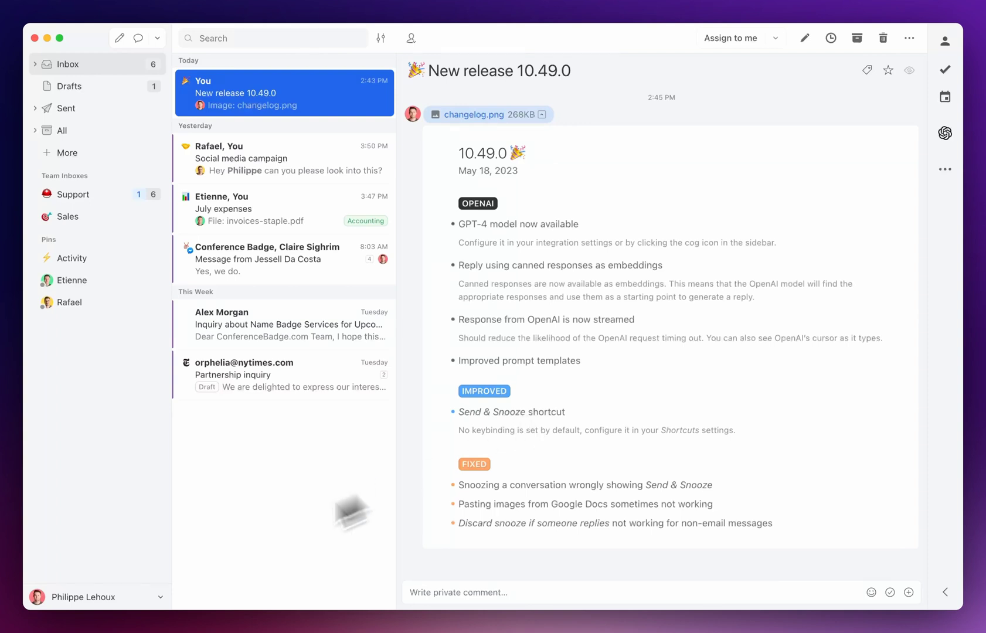
Read the What's new notes down to Send & Snooze, then preview the draft's Send & Snooze options
{"action": "left_click", "coordinate": [111, 597]}
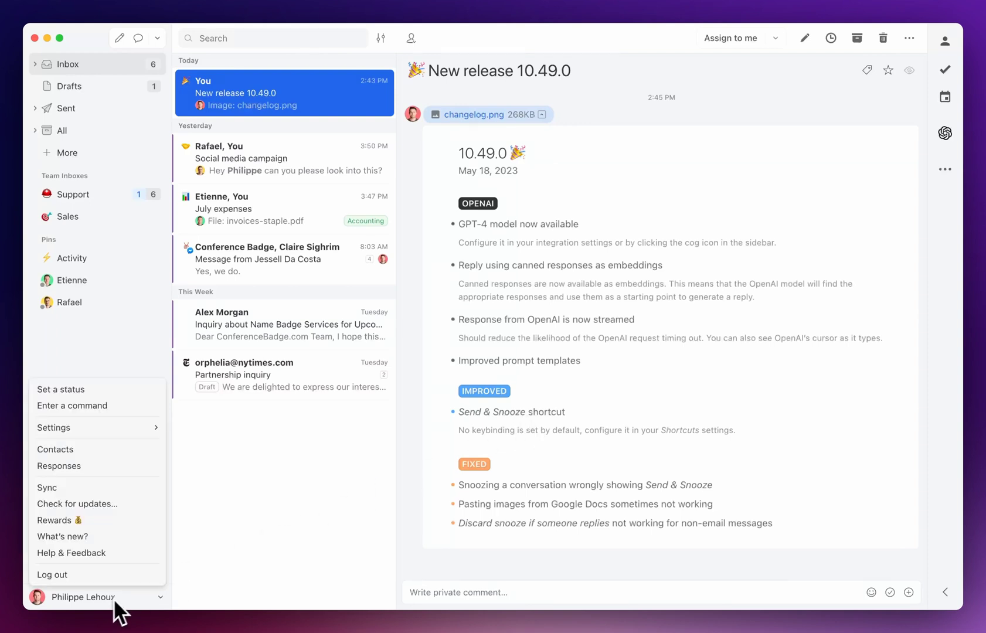
{"action": "left_click", "coordinate": [95, 541]}
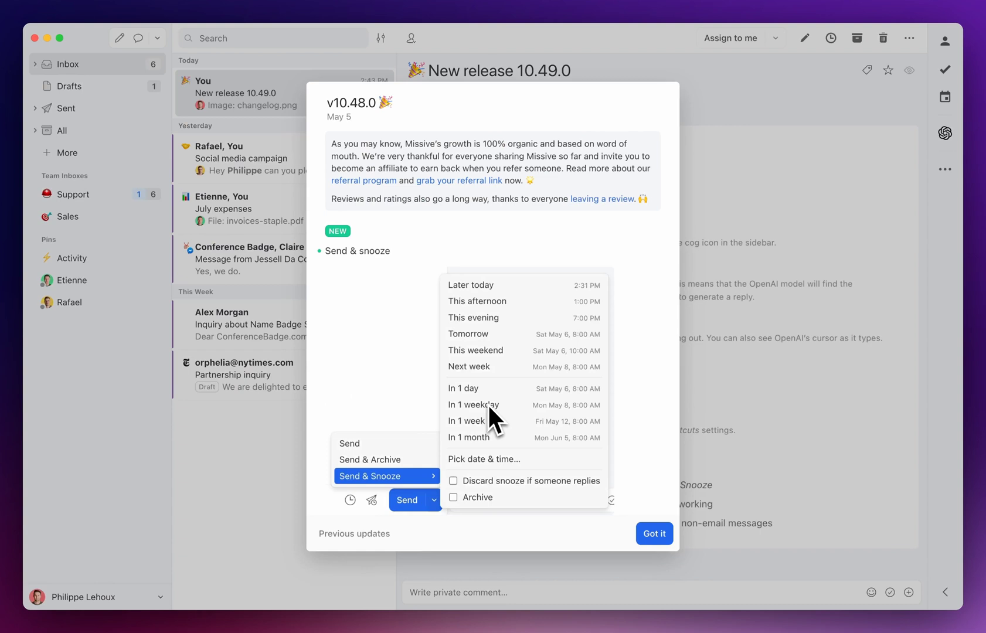
{"action": "scroll", "coordinate": [486, 410], "scroll_direction": "down", "scroll_amount": 2}
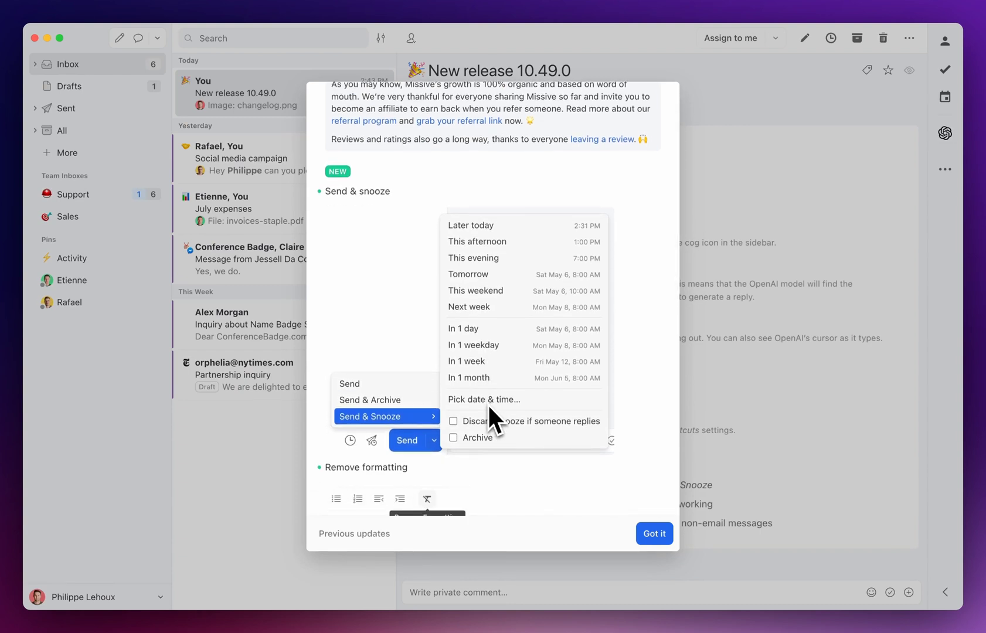
{"action": "scroll", "coordinate": [489, 404], "scroll_direction": "down", "scroll_amount": 1}
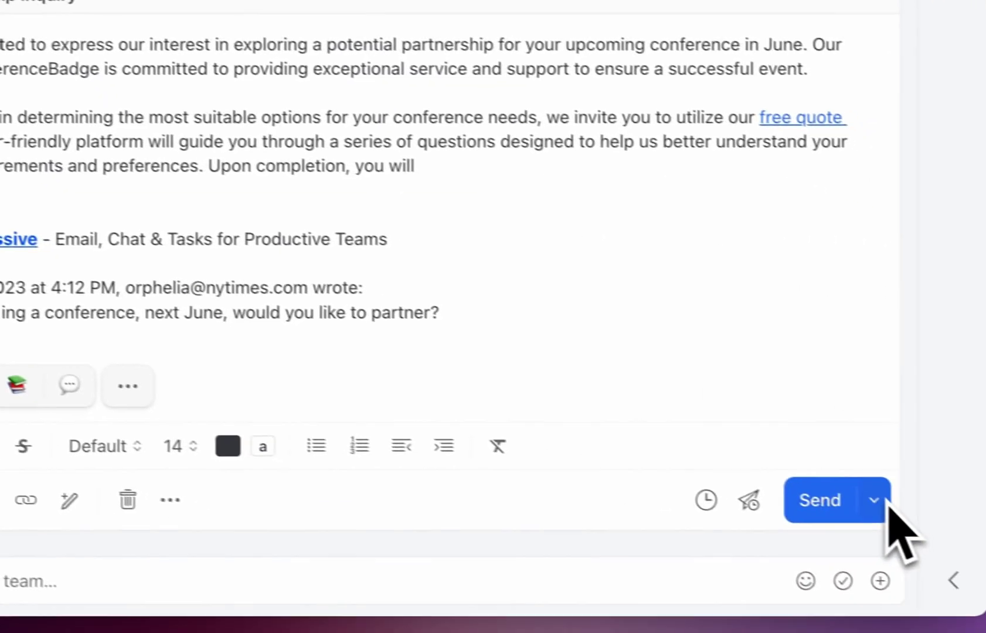
{"action": "left_click", "coordinate": [844, 492]}
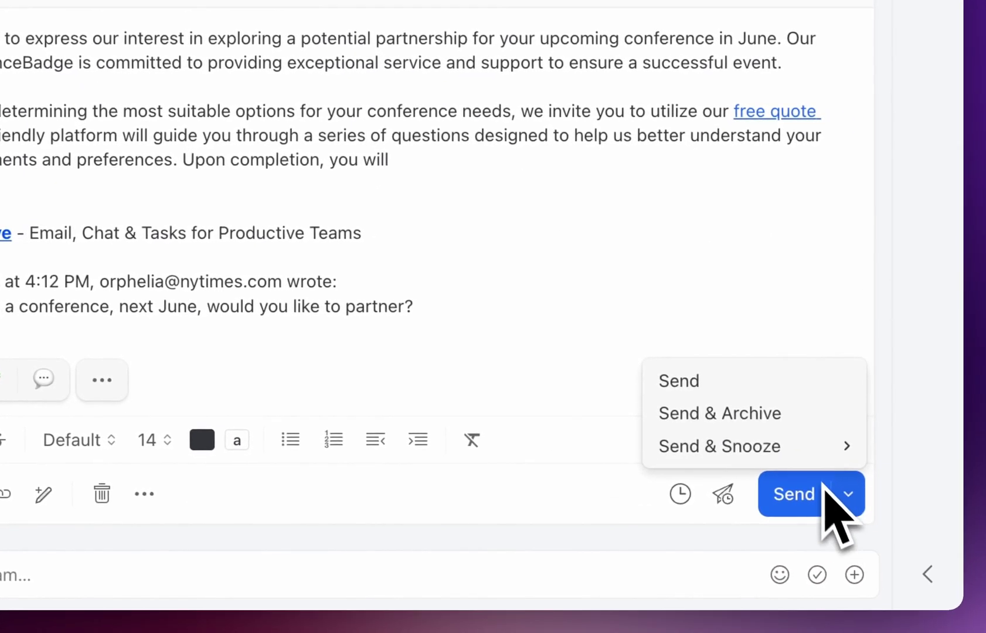
{"action": "mouse_move", "coordinate": [809, 490]}
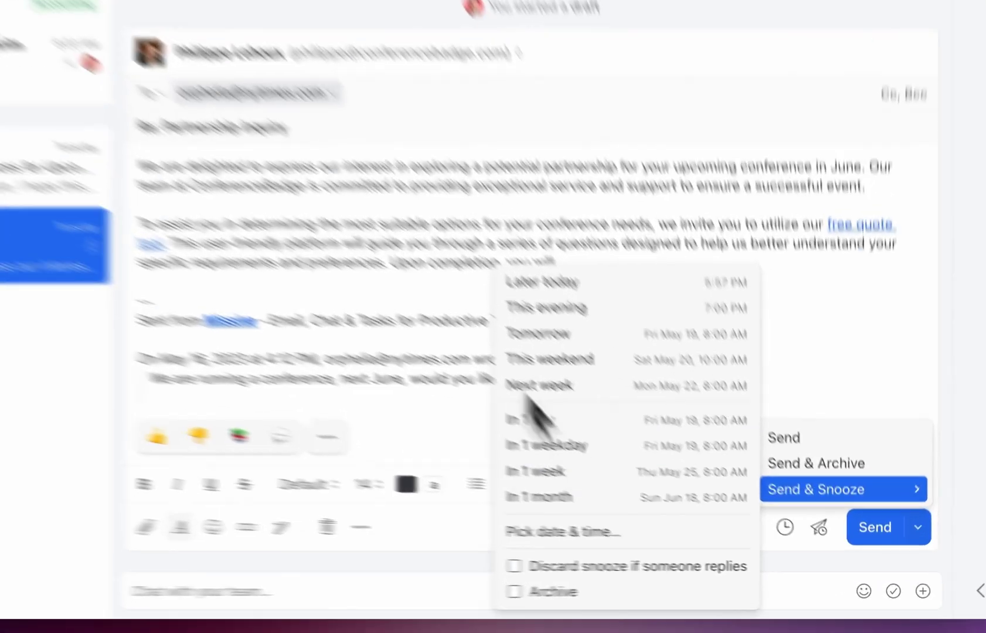
{"action": "left_click", "coordinate": [457, 296]}
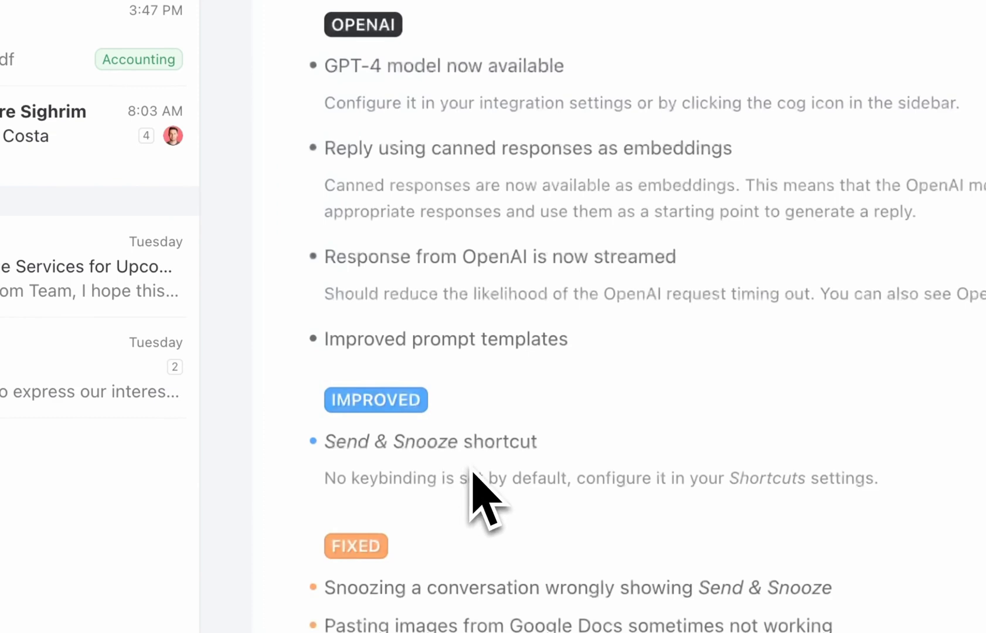
Give a few words of the draft's first paragraph Impact font and a red highlight
{"action": "left_click", "coordinate": [237, 589]}
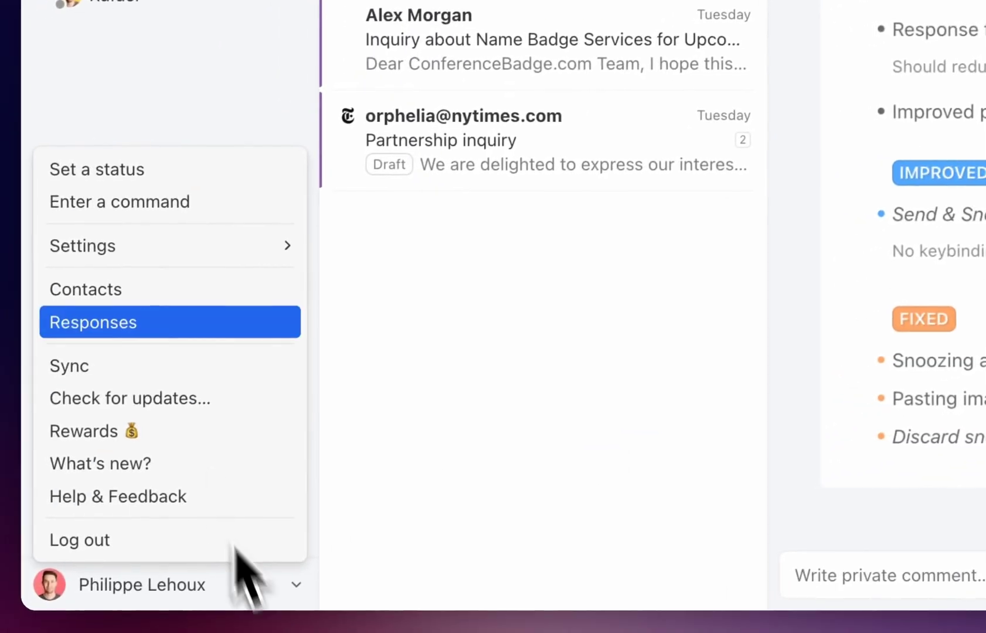
{"action": "left_click", "coordinate": [161, 461]}
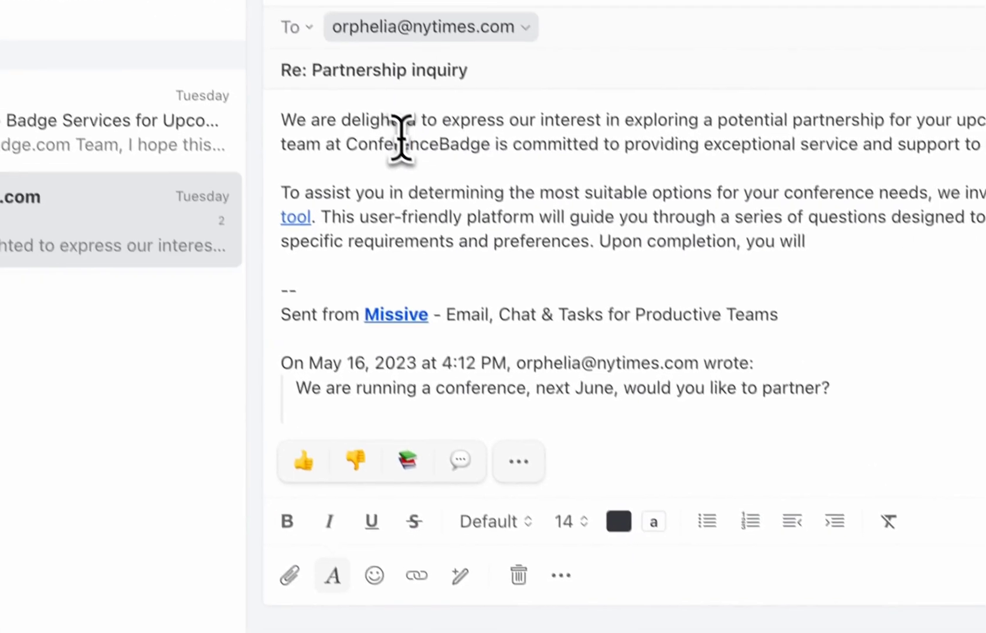
{"action": "left_click_drag", "start_coordinate": [384, 124], "coordinate": [598, 124]}
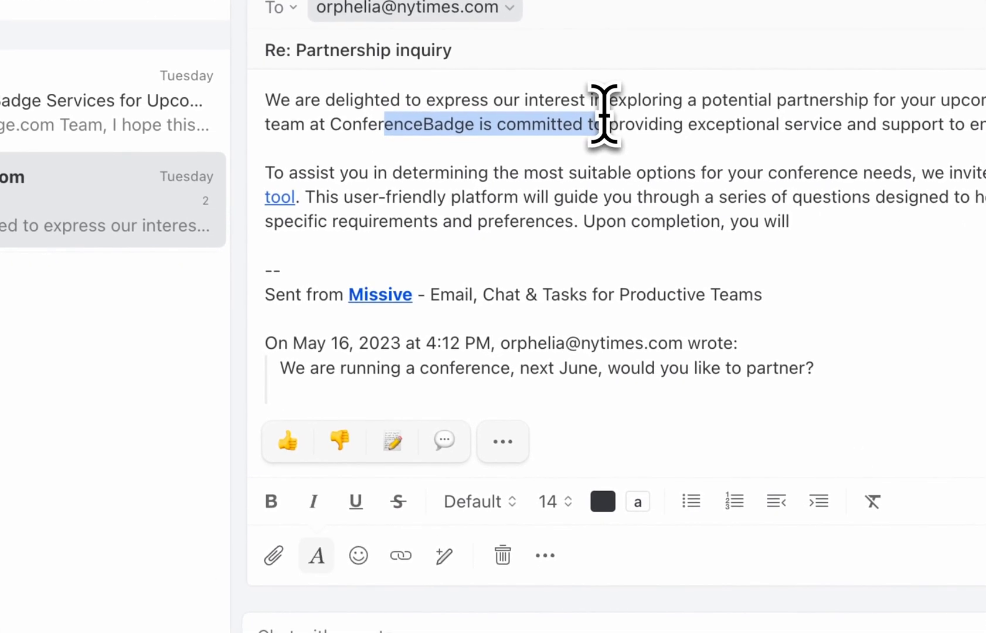
{"action": "left_click", "coordinate": [512, 502]}
{"action": "left_click", "coordinate": [495, 569]}
{"action": "left_click", "coordinate": [440, 472]}
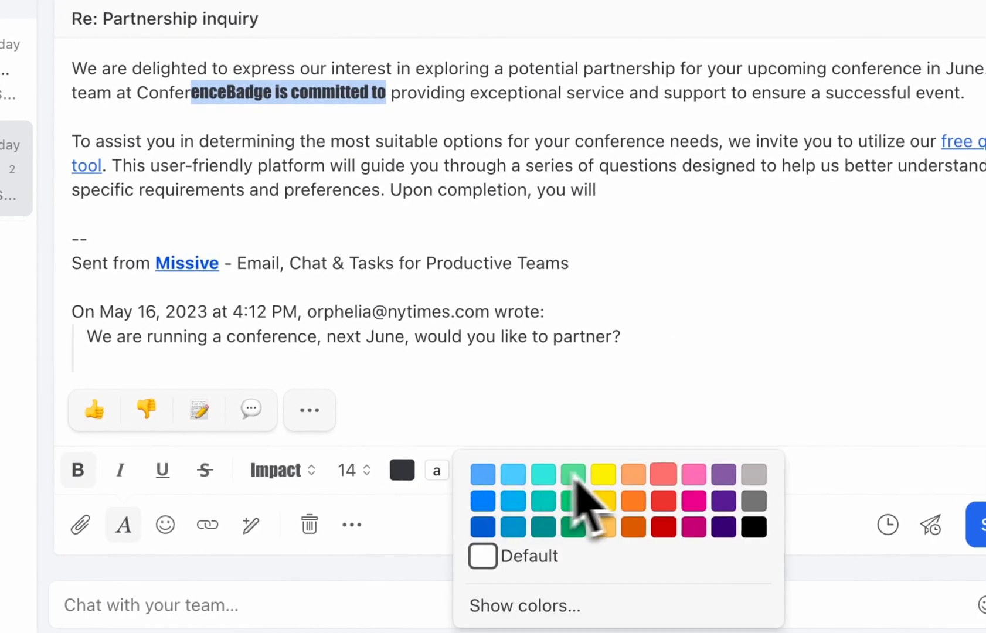
{"action": "left_click", "coordinate": [655, 504]}
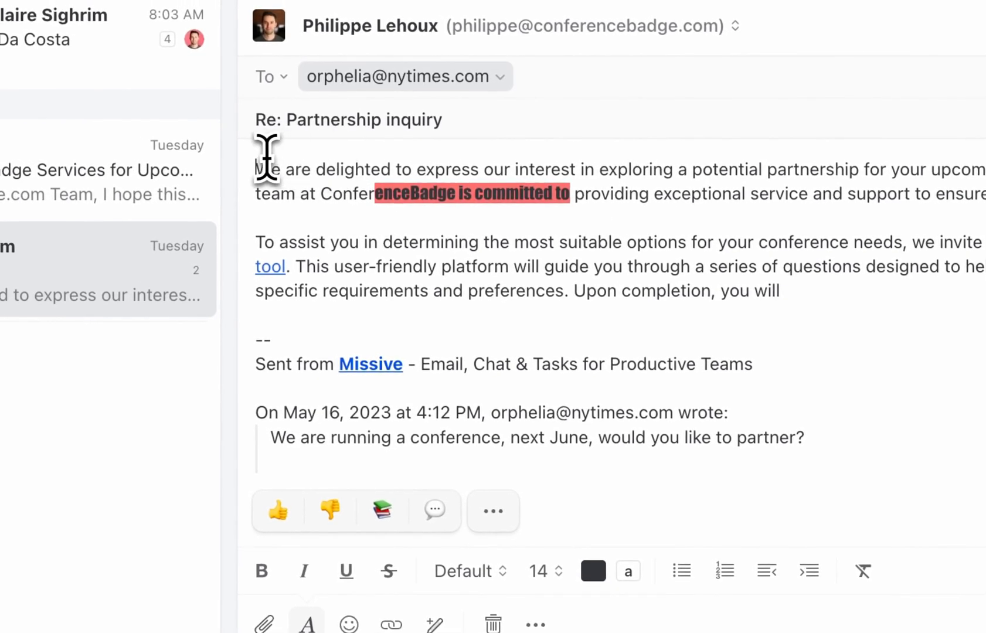
Strip all formatting from the whole first paragraph with Remove Formatting
{"action": "left_click_drag", "start_coordinate": [243, 163], "coordinate": [611, 219]}
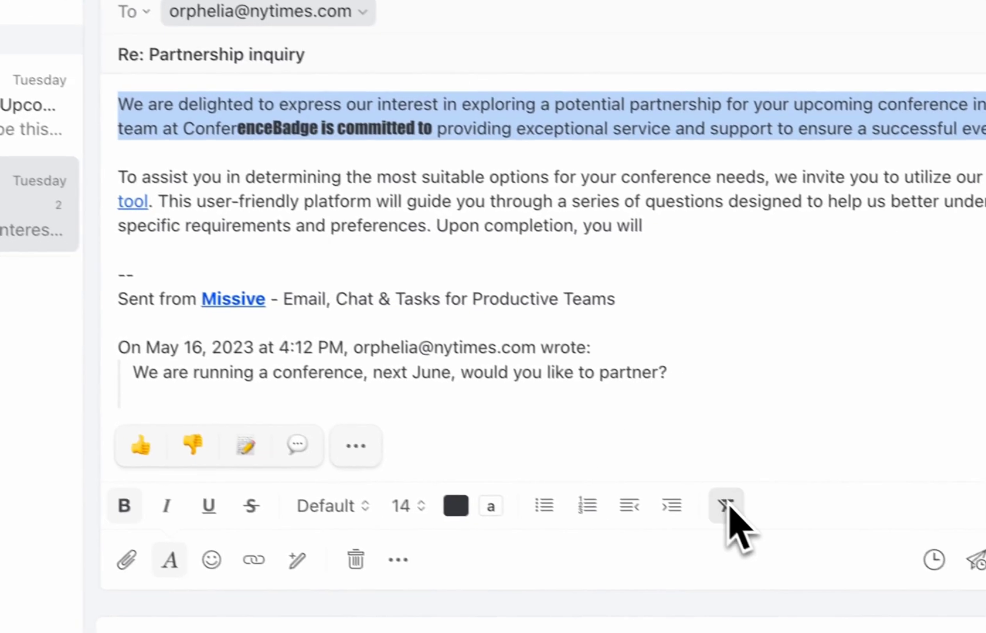
{"action": "left_click", "coordinate": [706, 497]}
{"action": "left_click", "coordinate": [462, 220]}
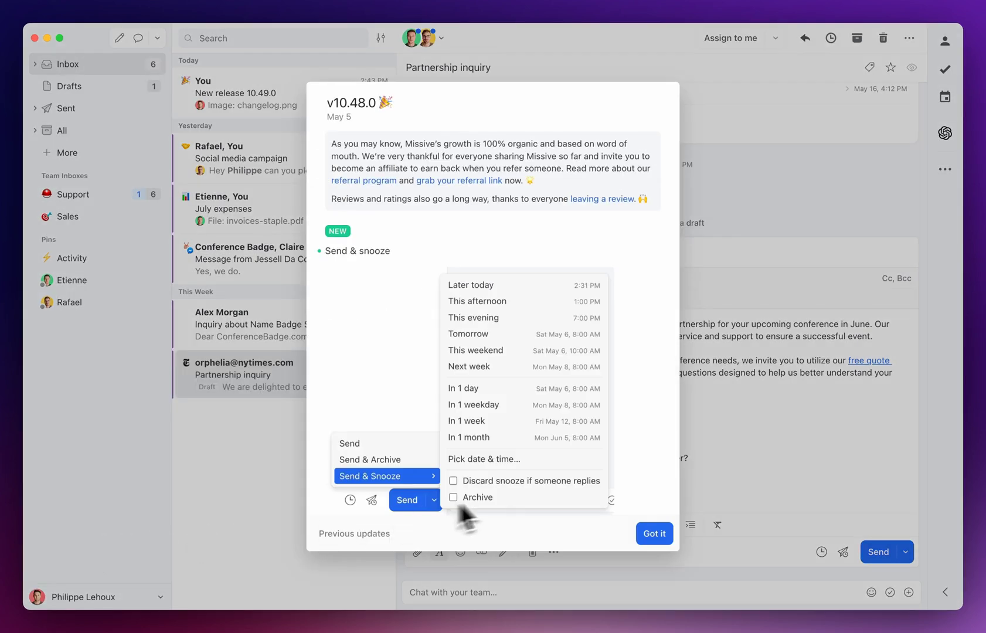
{"action": "scroll", "coordinate": [499, 483], "scroll_direction": "down", "scroll_amount": 5}
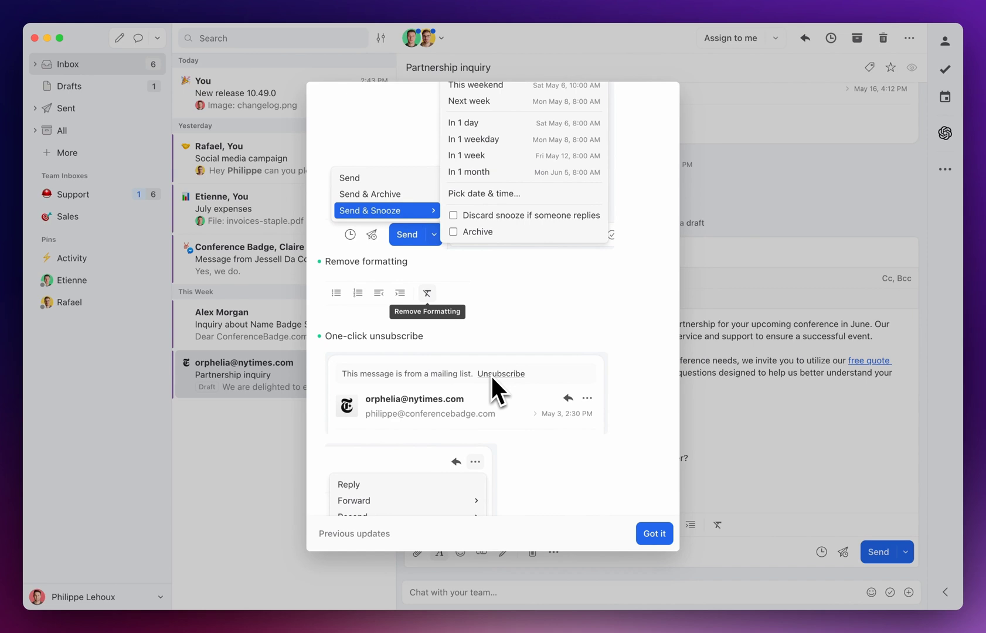
{"action": "scroll", "coordinate": [492, 378], "scroll_direction": "down", "scroll_amount": 3}
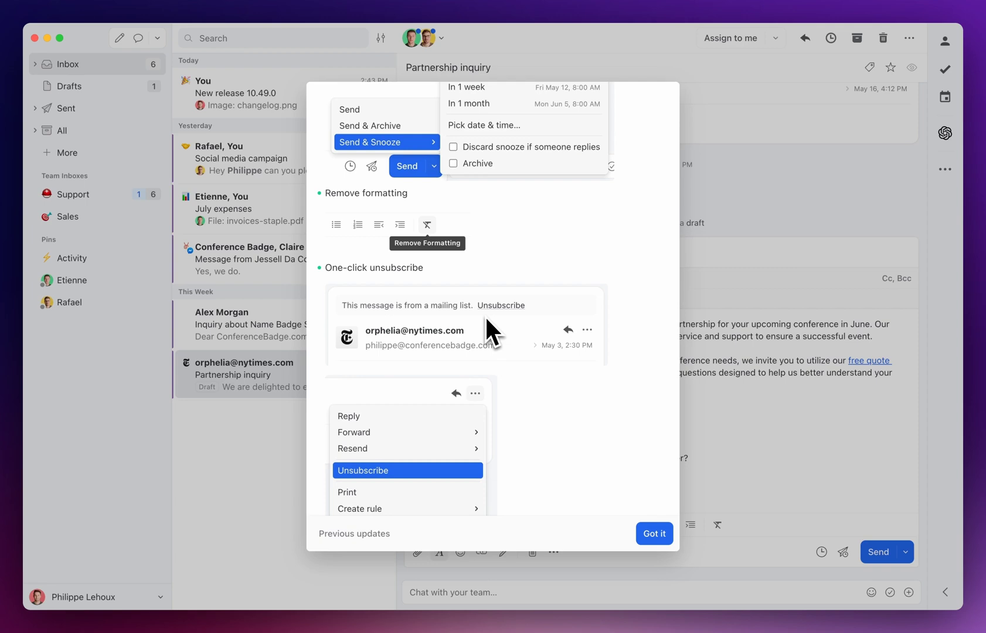
{"action": "scroll", "coordinate": [495, 305], "scroll_direction": "down", "scroll_amount": 5}
{"action": "scroll", "coordinate": [506, 292], "scroll_direction": "up", "scroll_amount": 10}
{"action": "scroll", "coordinate": [505, 292], "scroll_direction": "up", "scroll_amount": 1}
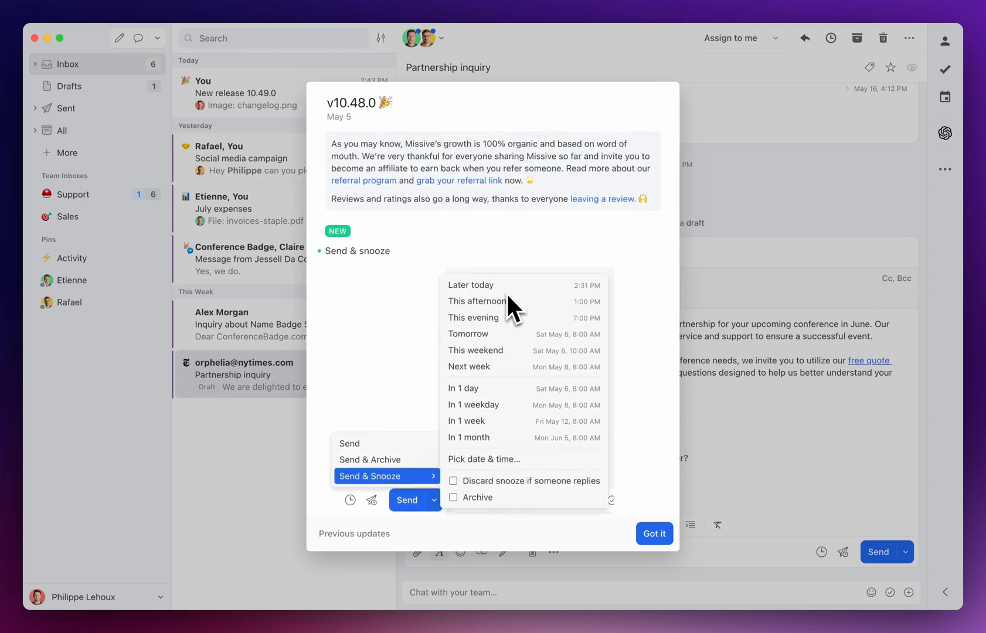
{"action": "left_click", "coordinate": [758, 177]}
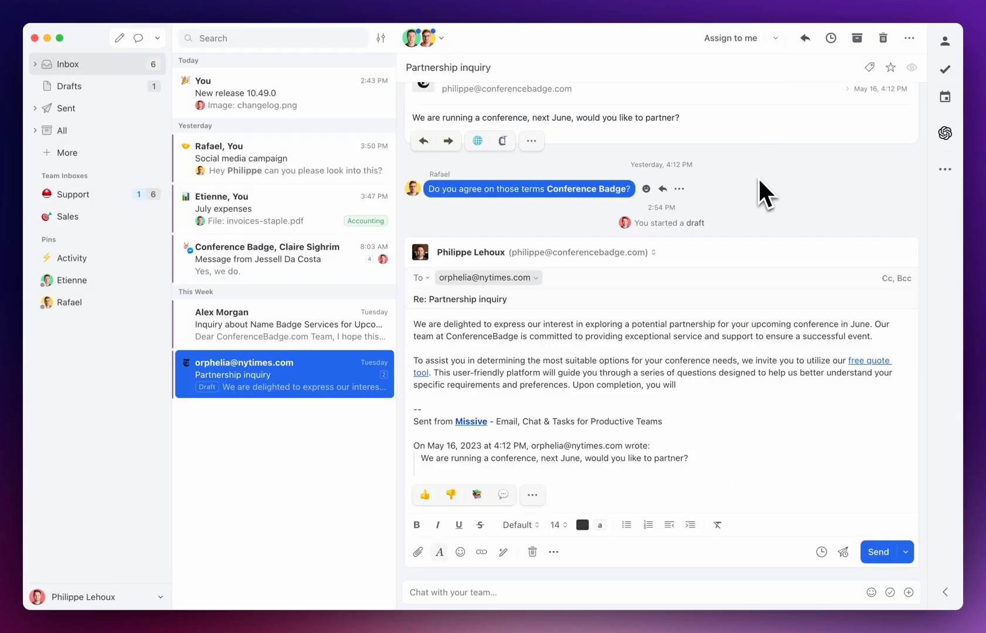